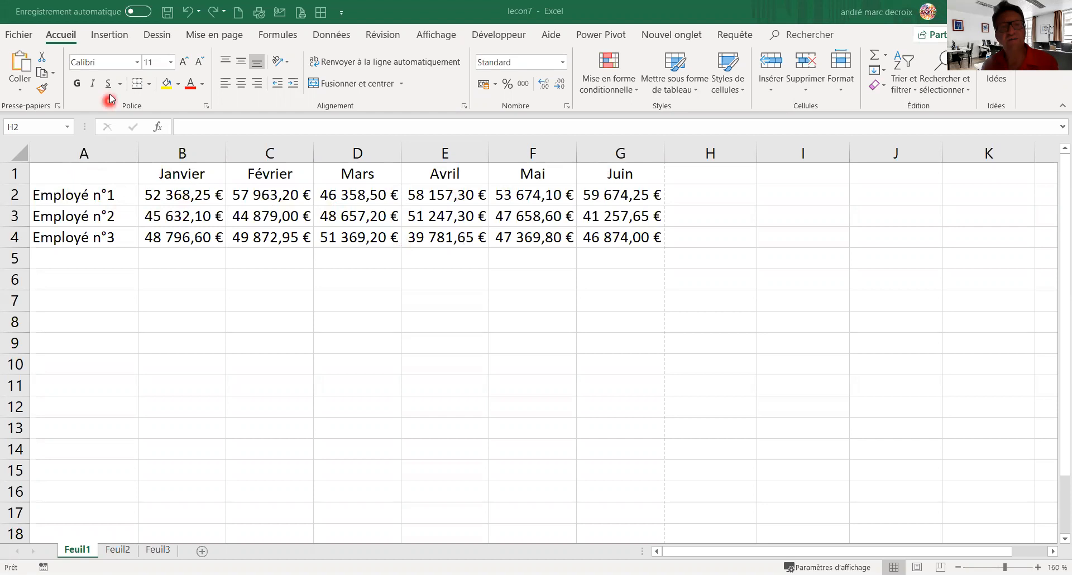
Insert a 3D clustered column chart of the employees' monthly figures and move it directly below the data table
click(106, 37)
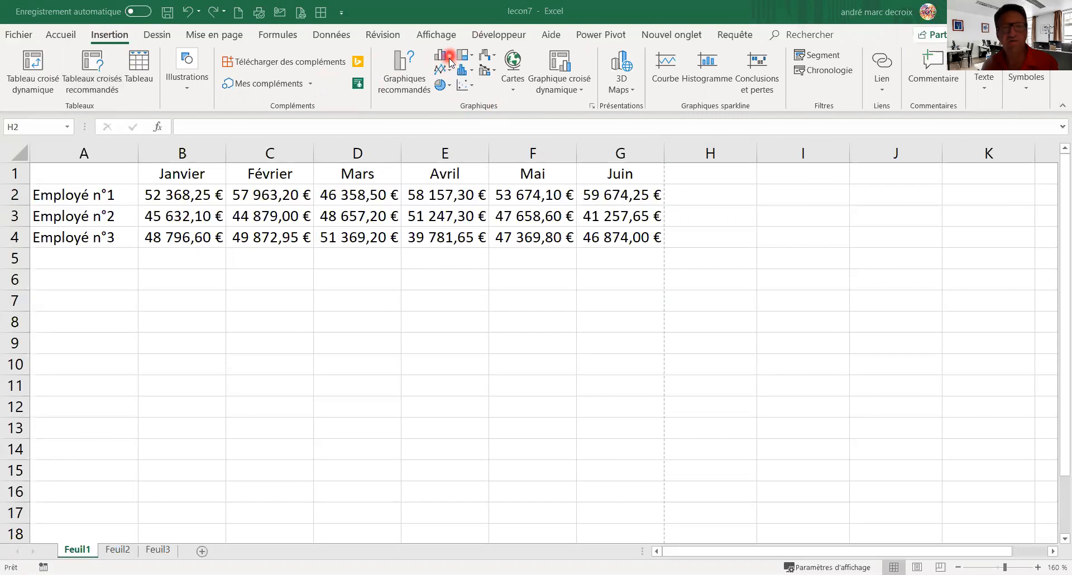
click(446, 56)
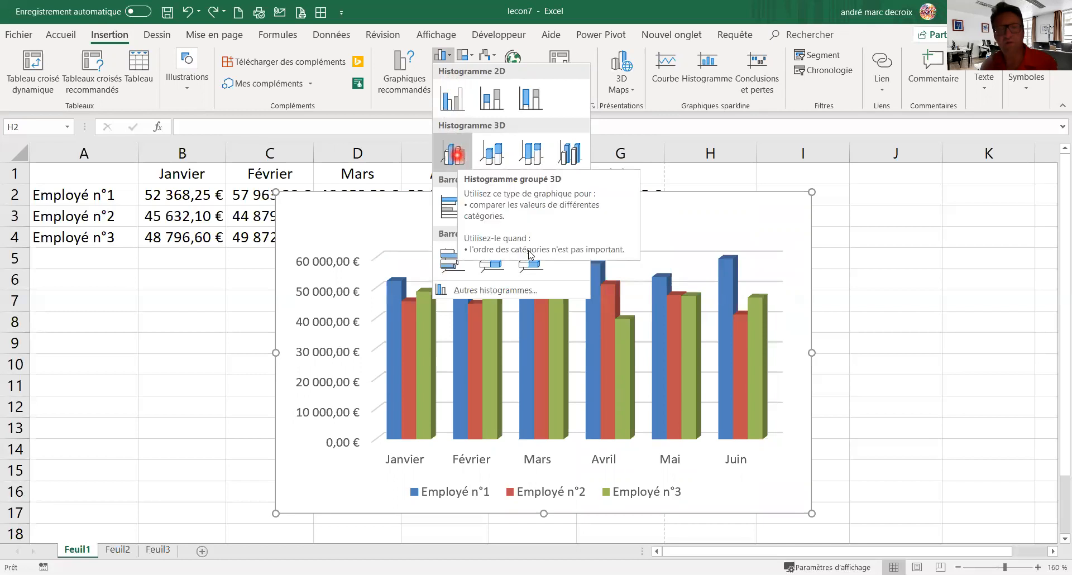
click(455, 155)
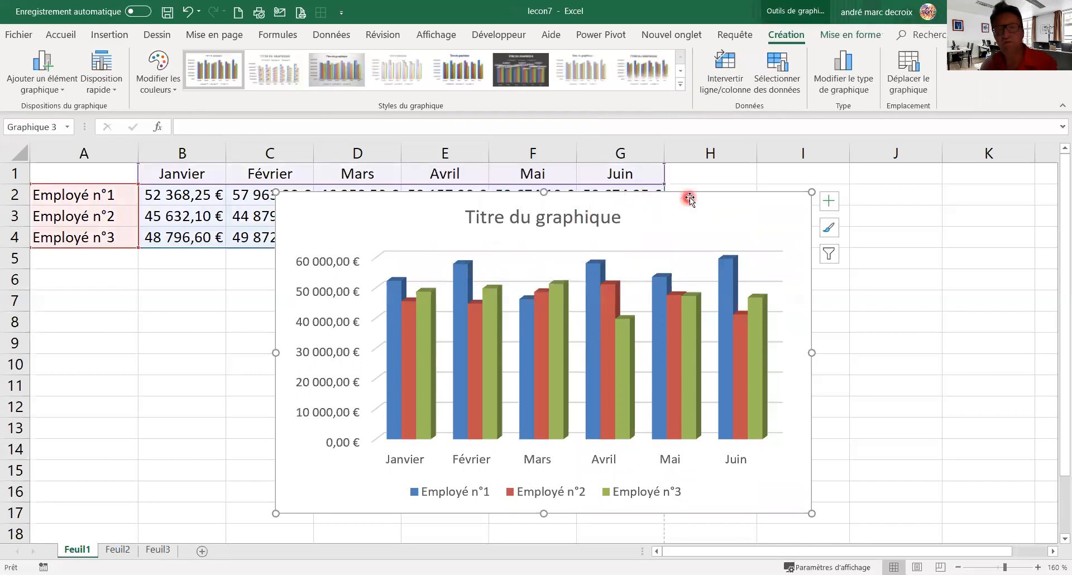
mouse_move(700, 195)
mouse_down()
mouse_move(667, 221)
mouse_move(491, 268)
mouse_move(460, 267)
mouse_move(455, 254)
mouse_up()
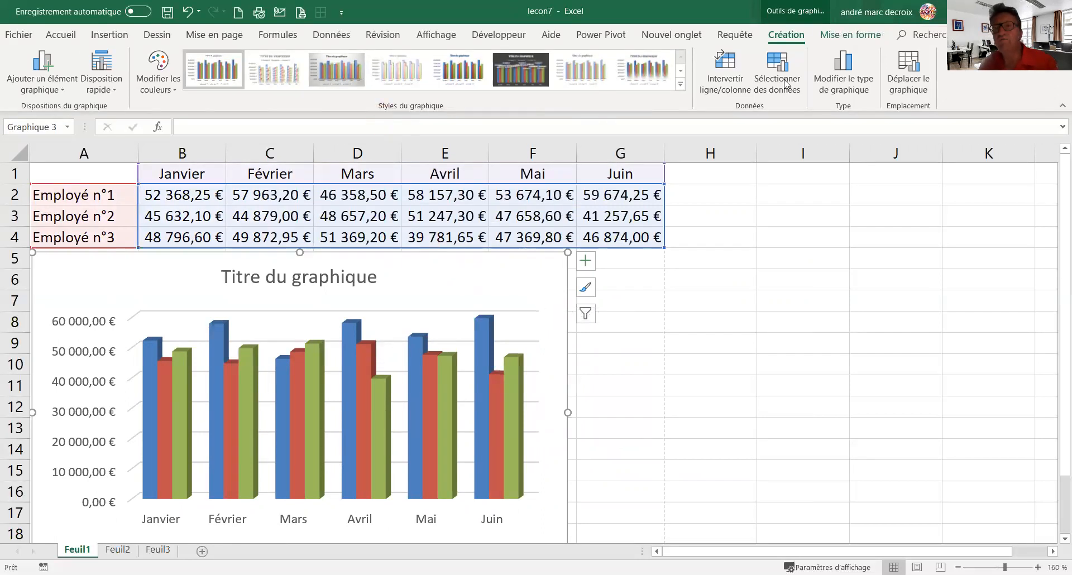
click(789, 36)
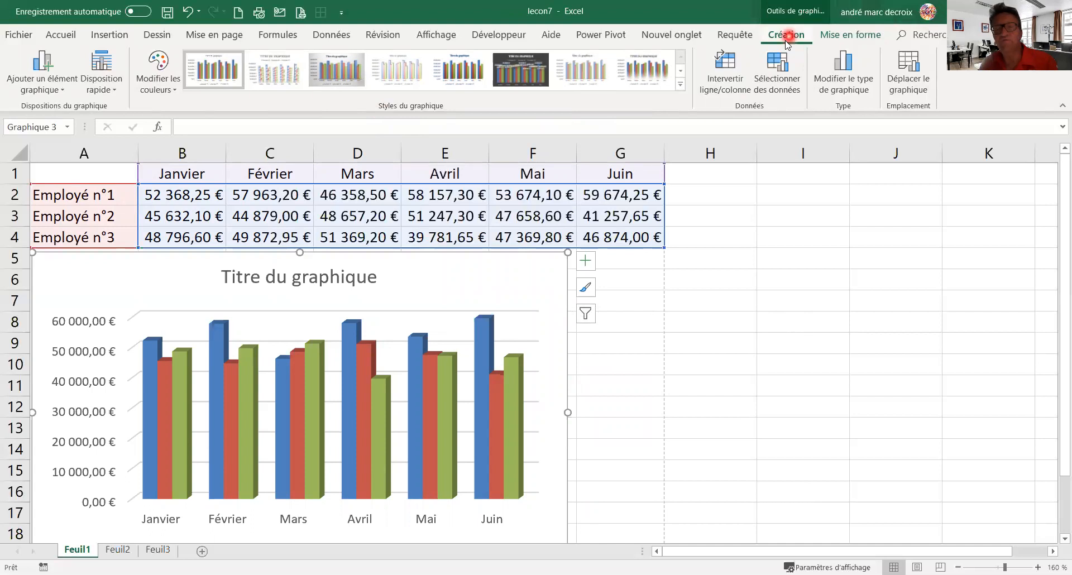
click(499, 291)
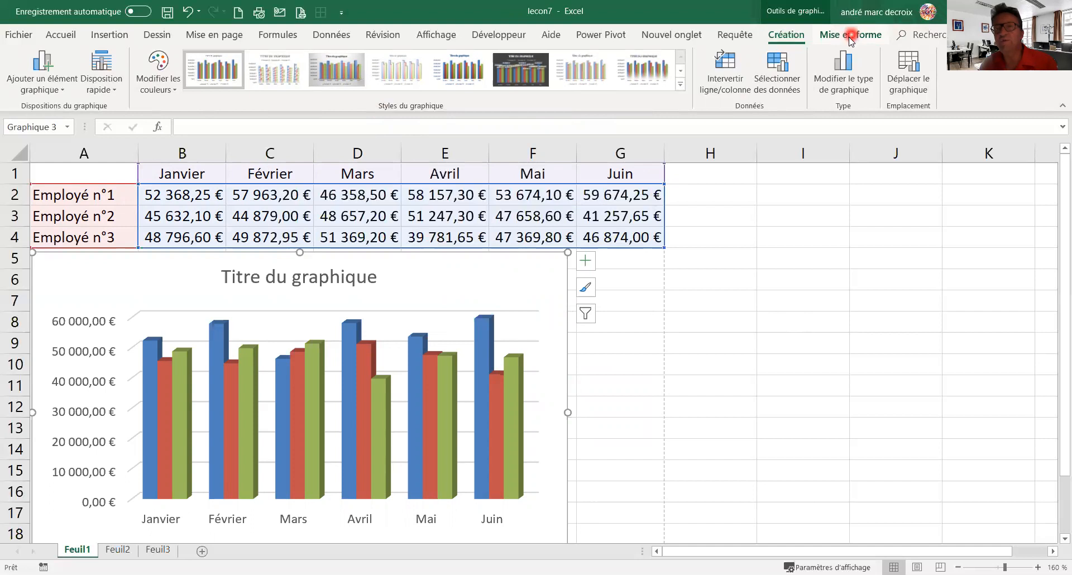
click(807, 325)
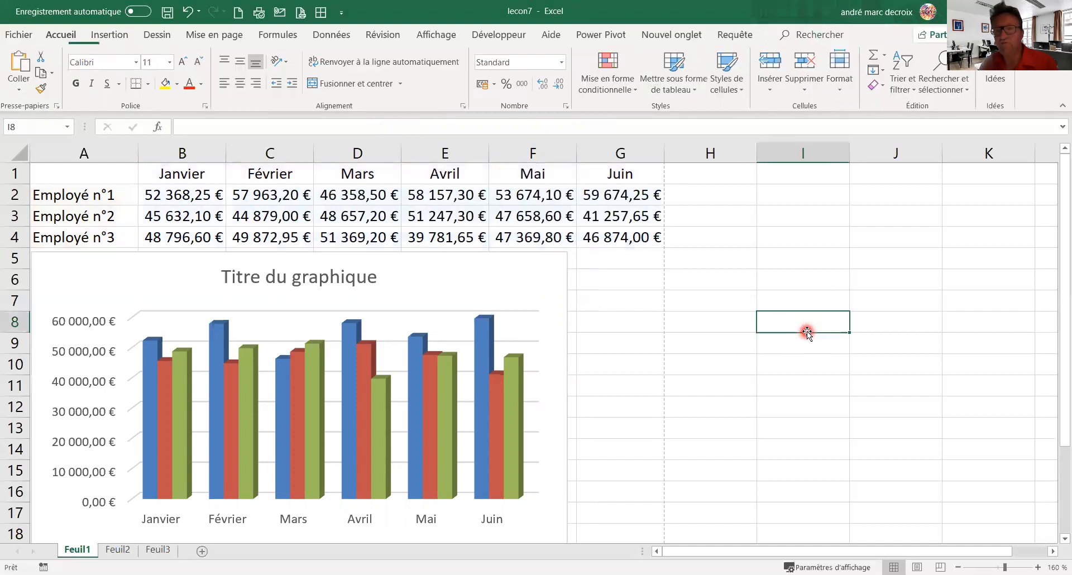
Change the column chart to the basic line type (Courbe), with months on the horizontal axis and employees as series
click(535, 289)
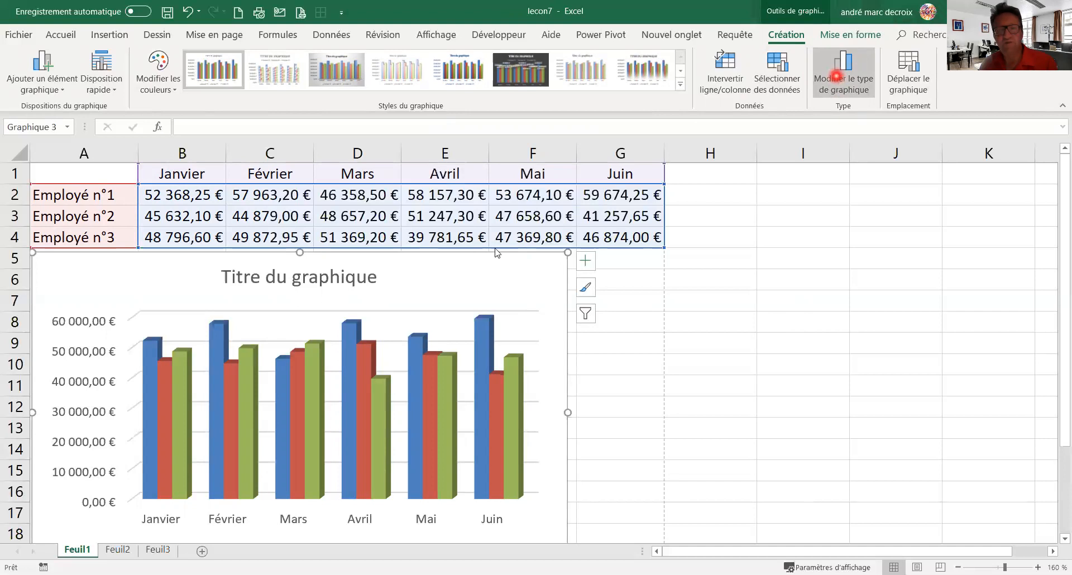
click(838, 81)
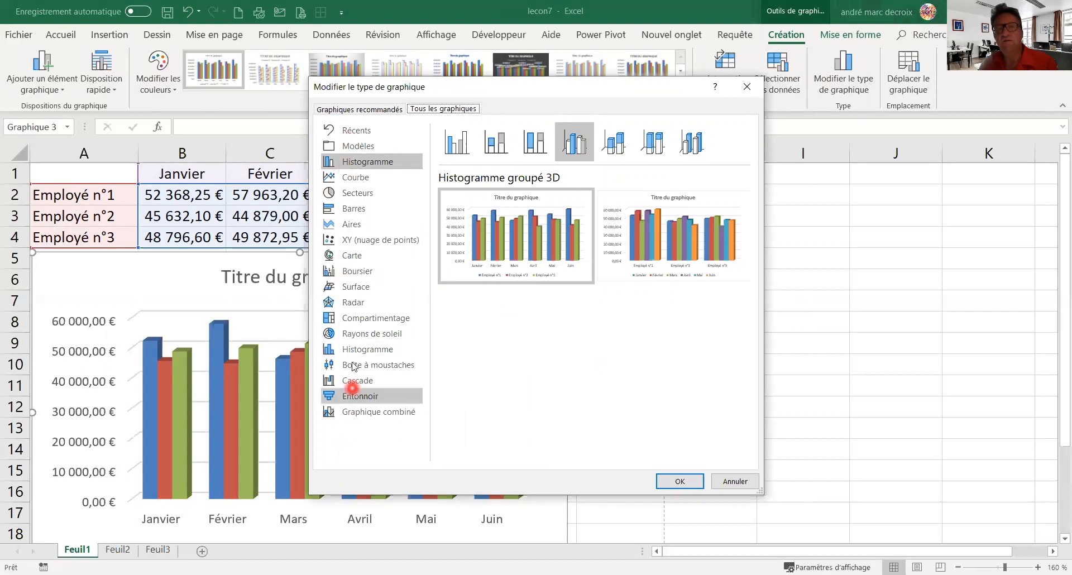
click(357, 178)
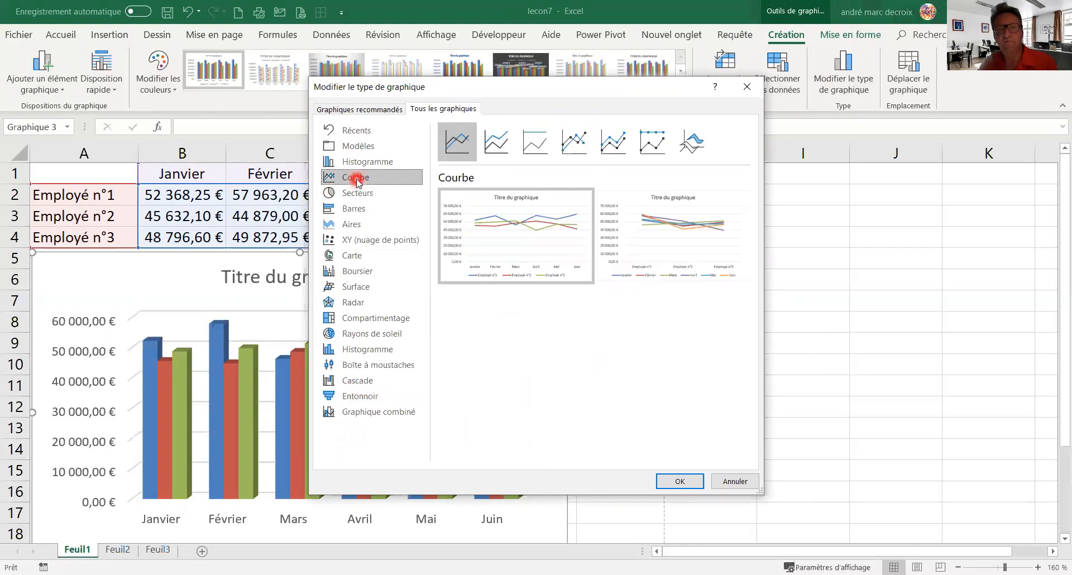
mouse_move(578, 208)
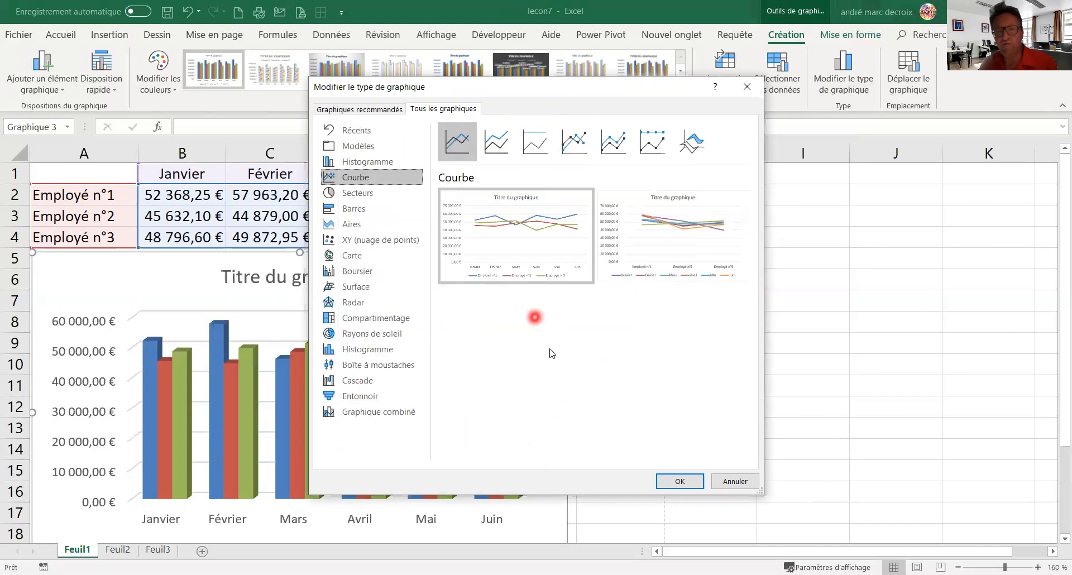
click(682, 482)
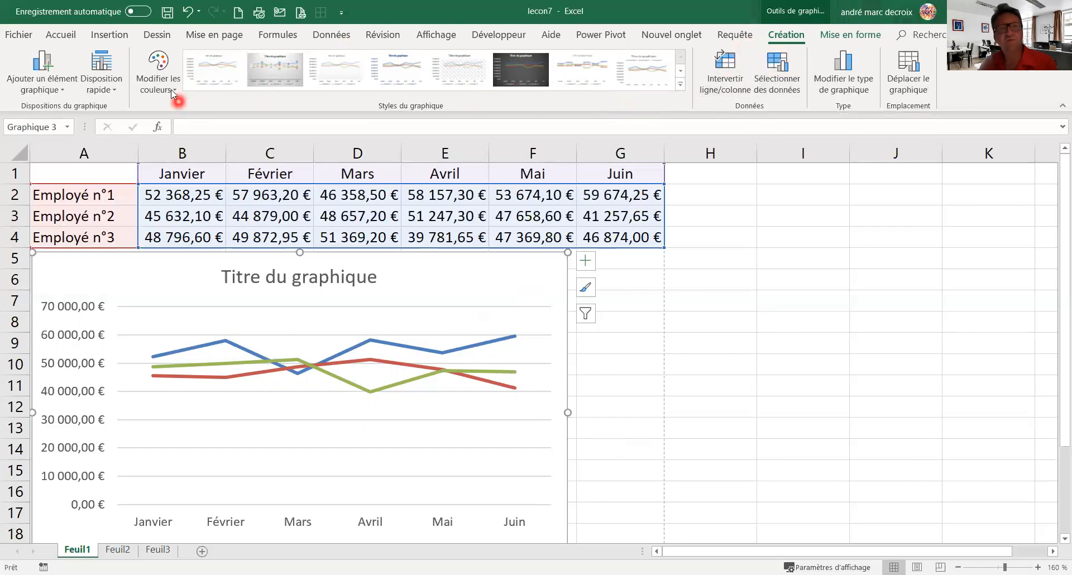
Try the grey gradient chart style with large round markers and data labels on the line chart
click(113, 93)
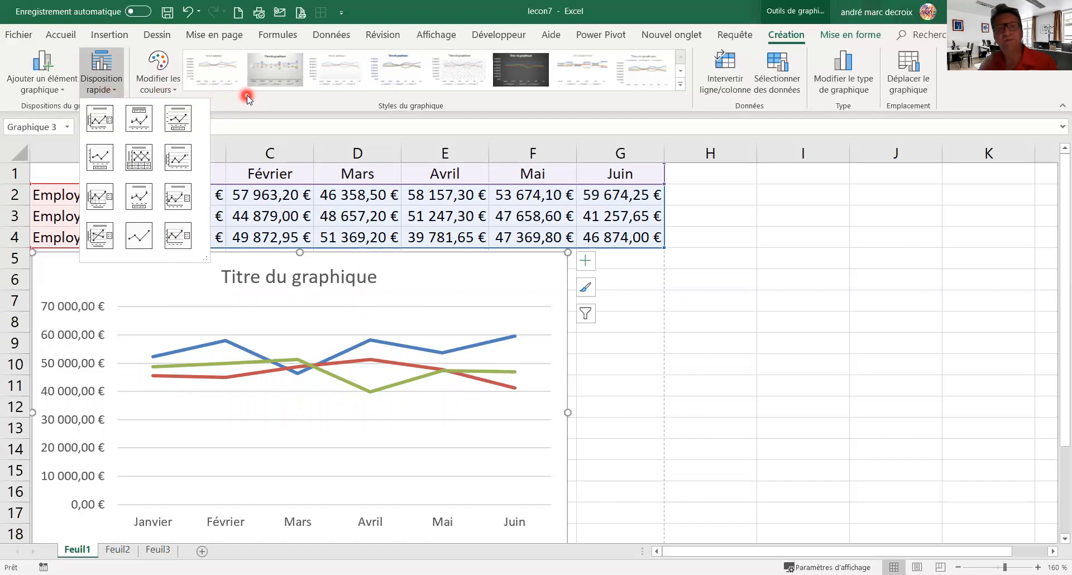
click(278, 75)
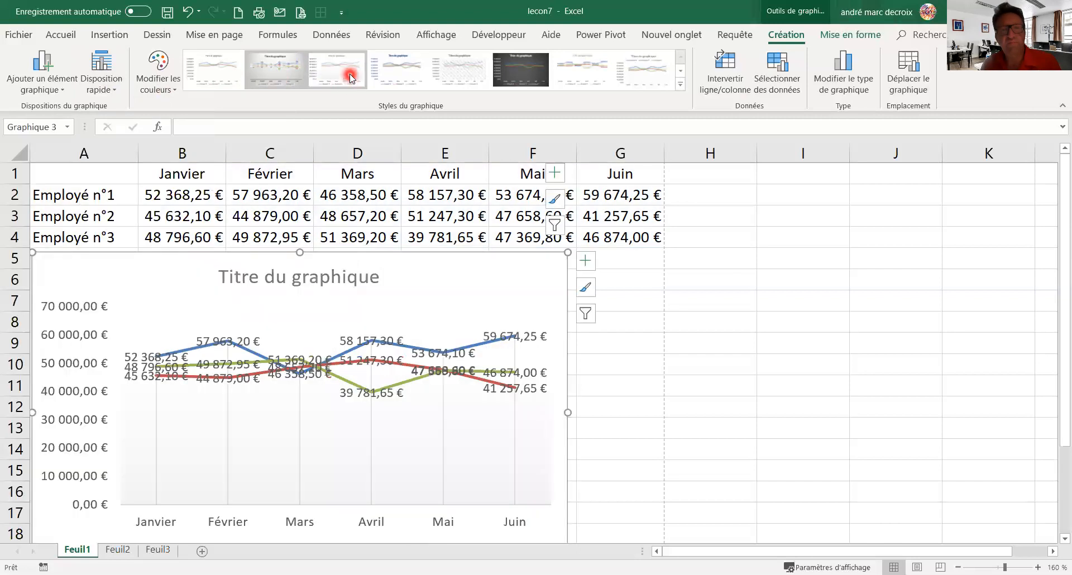
click(228, 78)
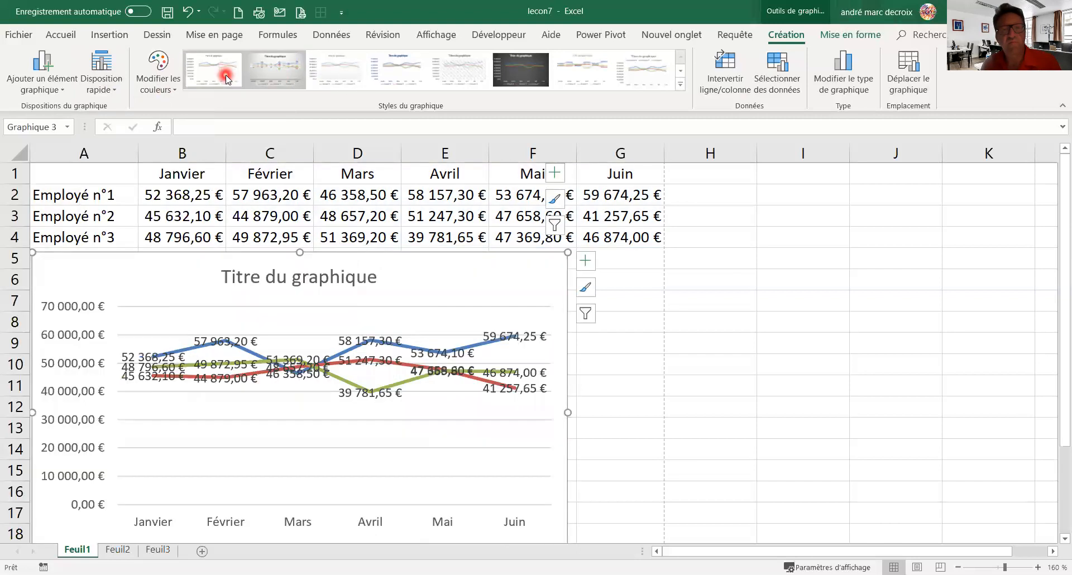
click(569, 77)
click(630, 72)
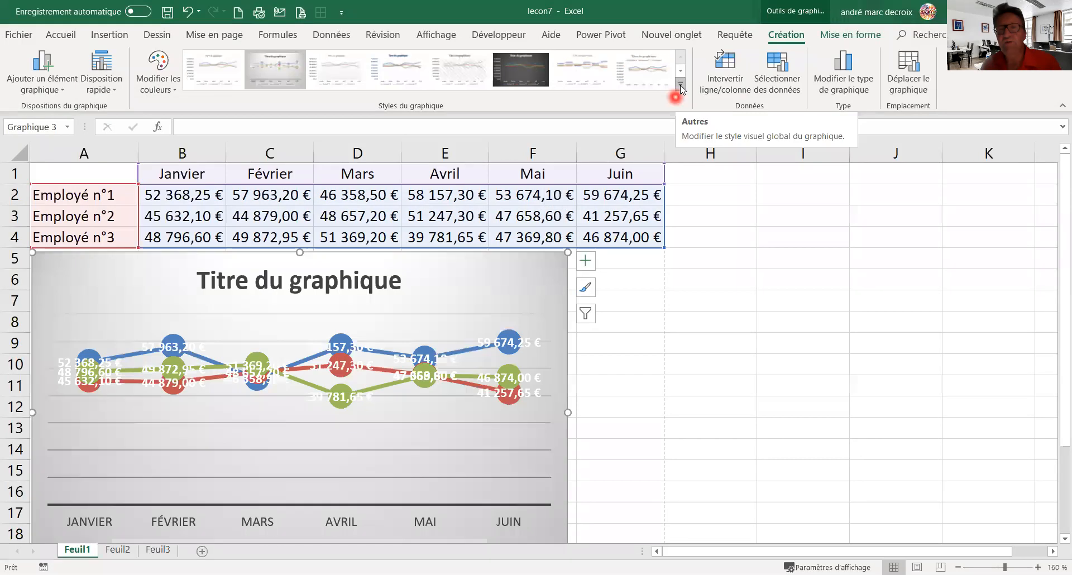
Apply the white chart style with an uppercase title and data labels coloured like their lines
click(680, 85)
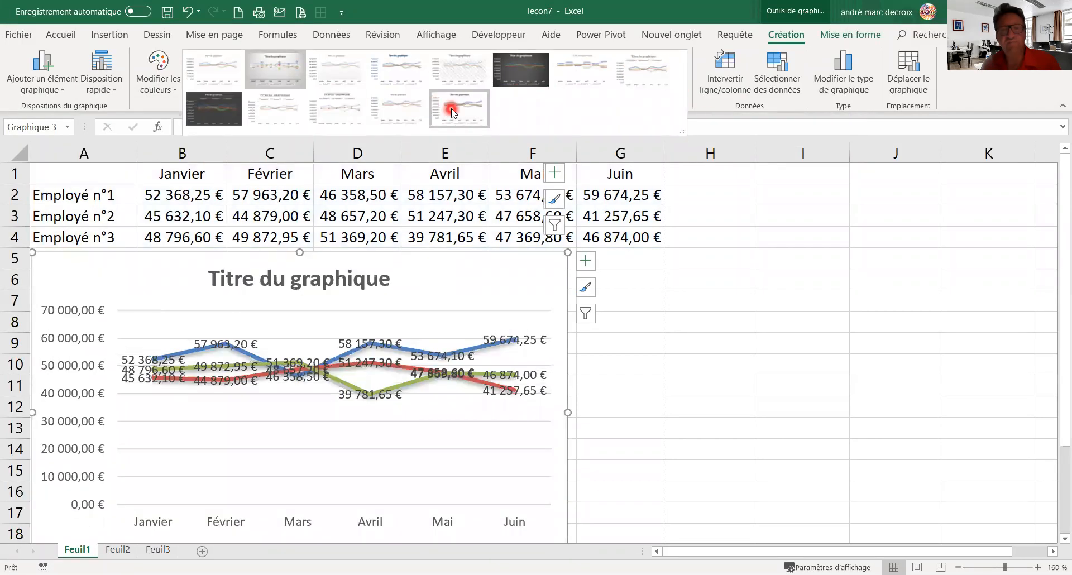
click(463, 79)
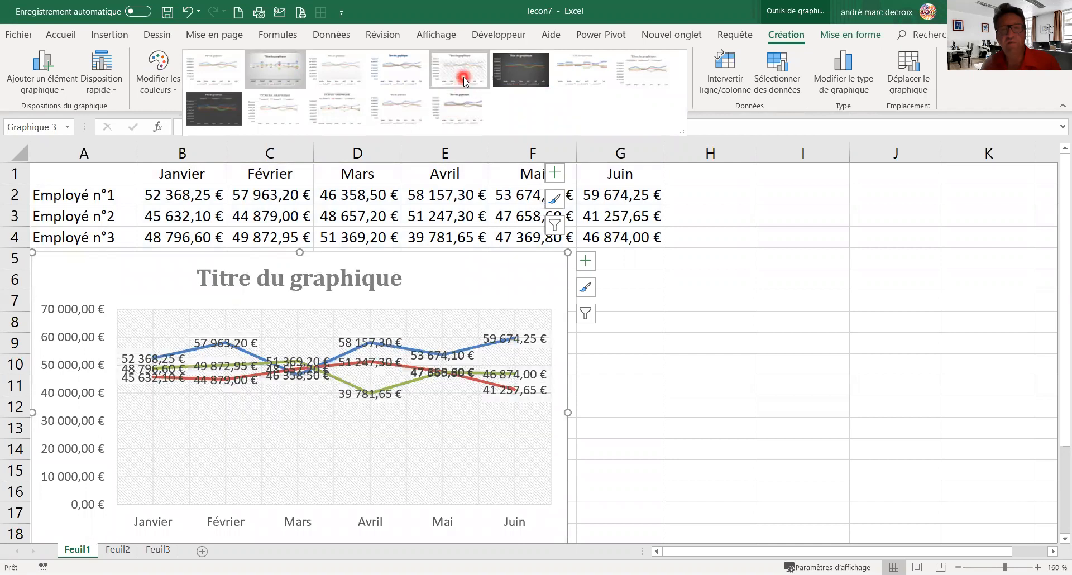
click(589, 75)
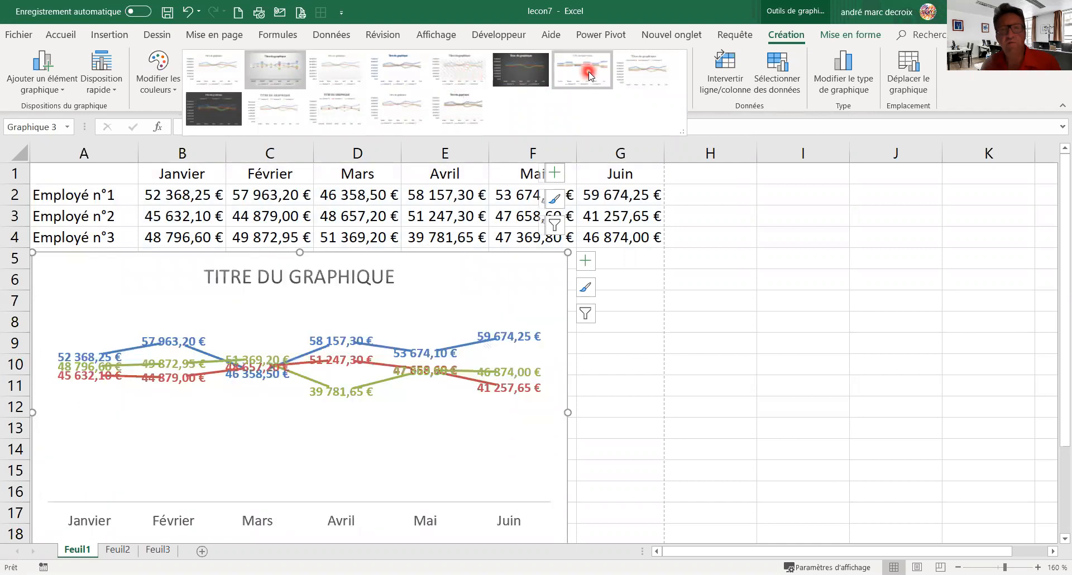
click(723, 312)
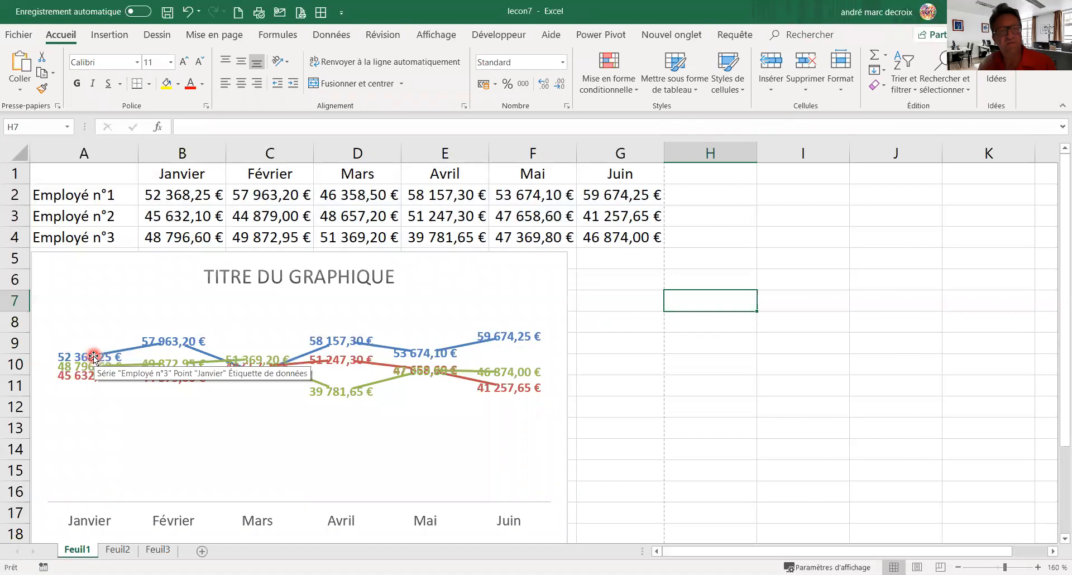
Fill the data labels of the Employé n°1 series with a light blue theme colour
click(96, 195)
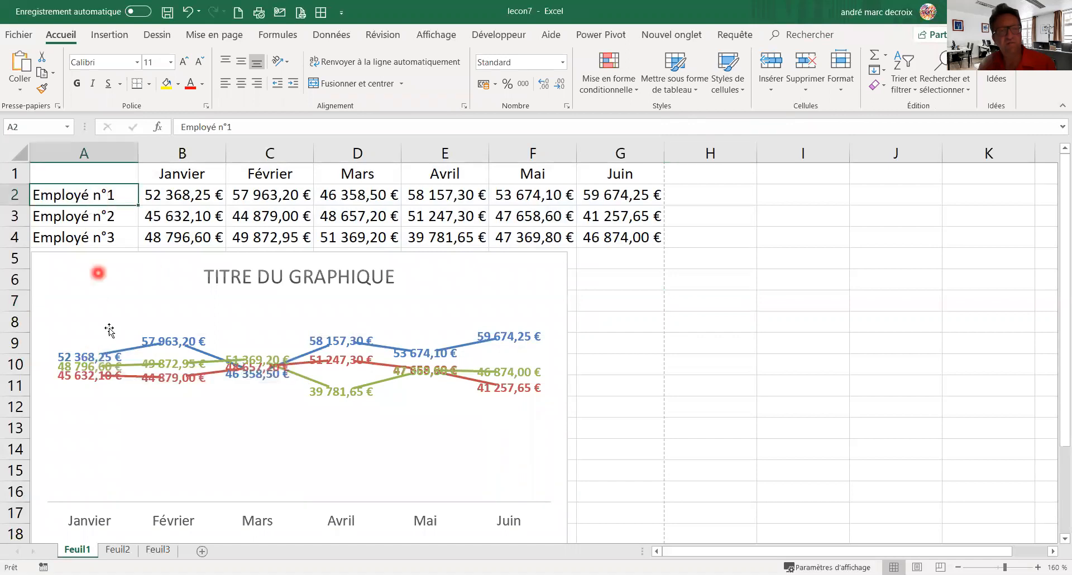
click(117, 355)
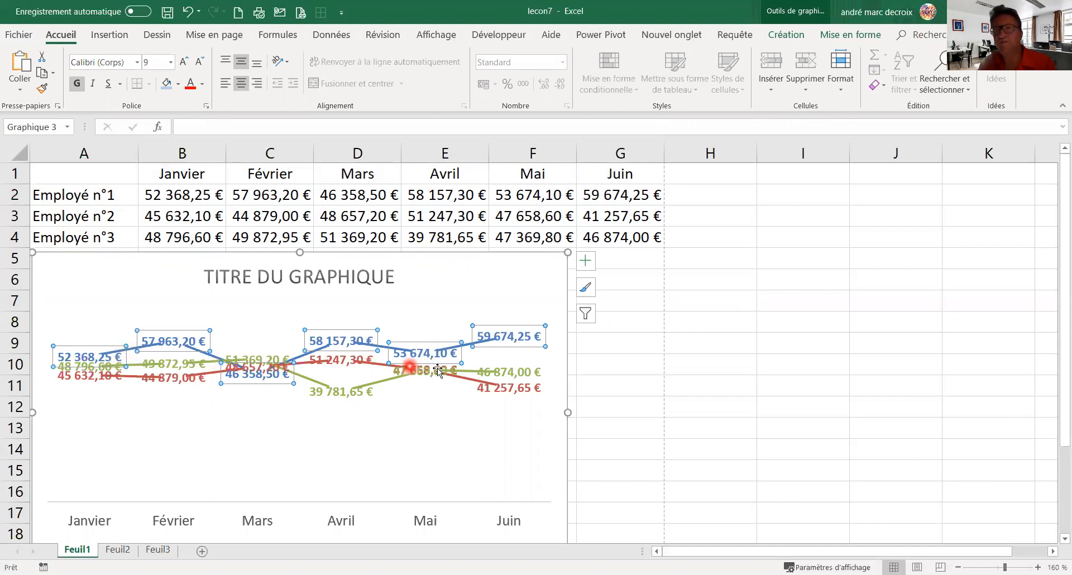
click(849, 38)
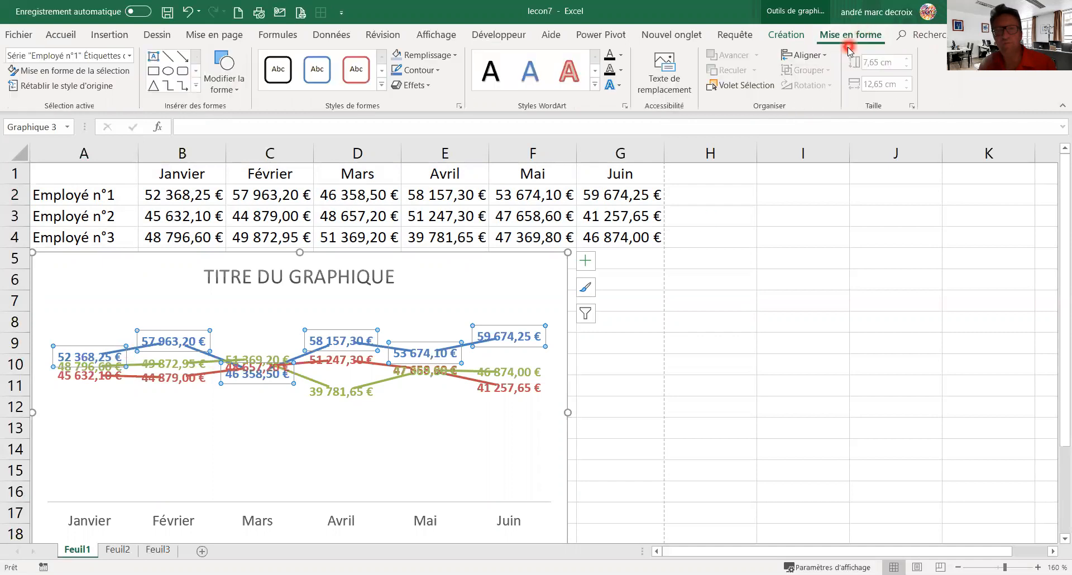
click(416, 56)
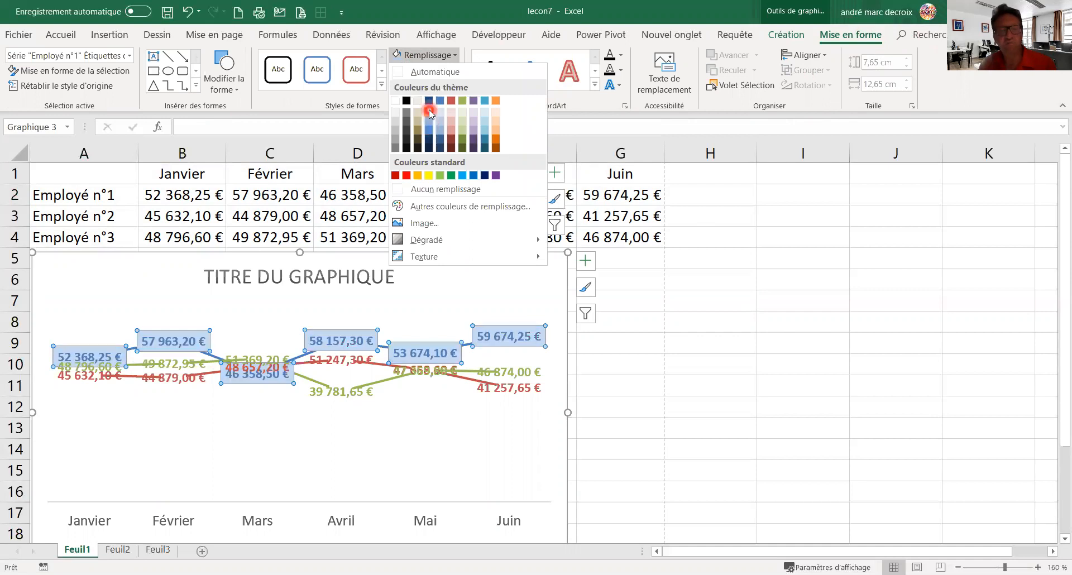
click(363, 443)
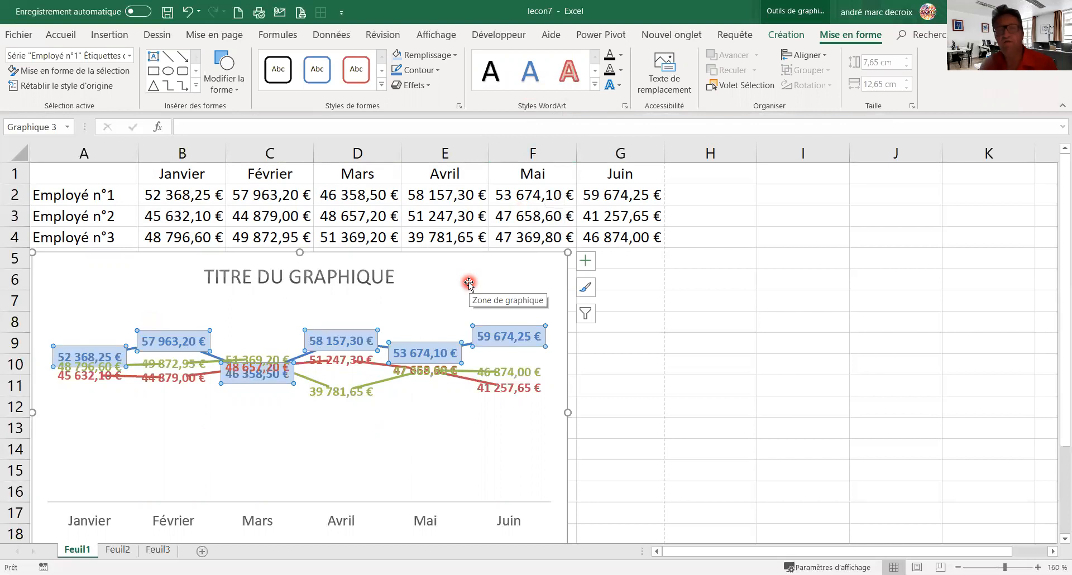
Exclude the Employé n°1 series from the chart's data source, keeping Employé n°2, Employé n°3 and all months
right_click(445, 277)
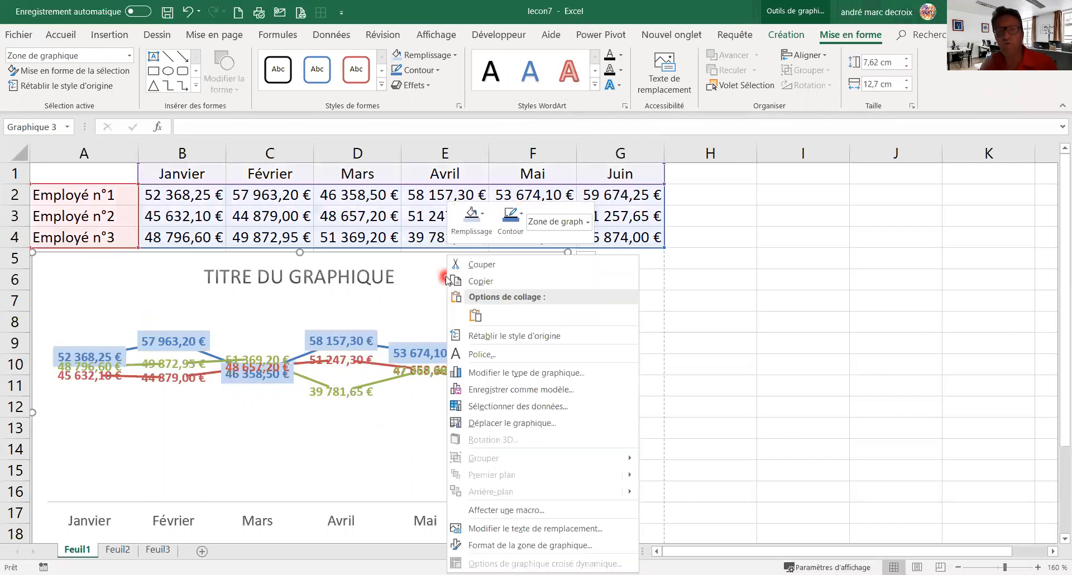
click(511, 407)
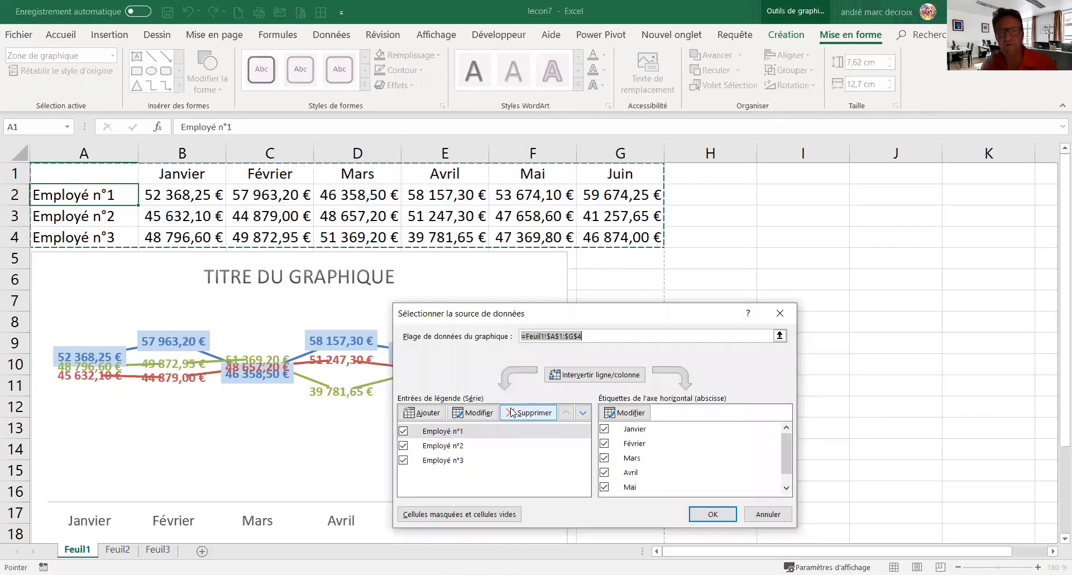
click(404, 431)
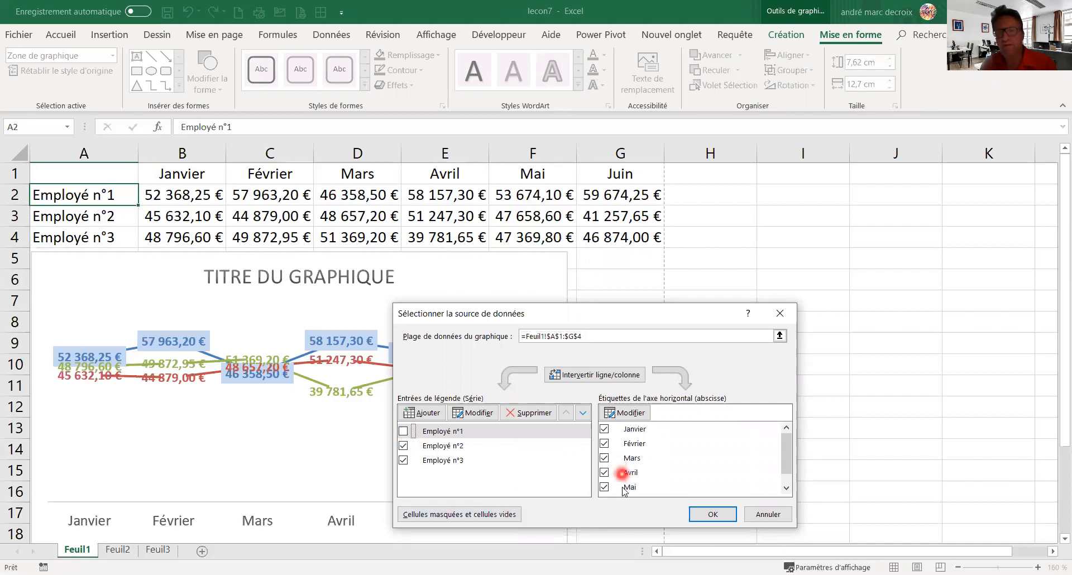
click(786, 488)
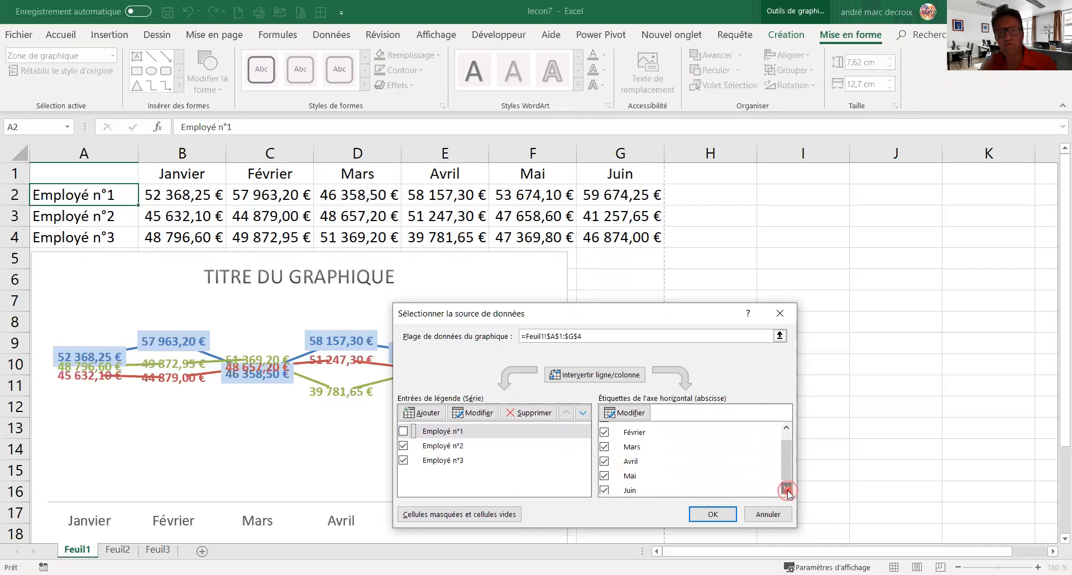
click(623, 488)
click(712, 516)
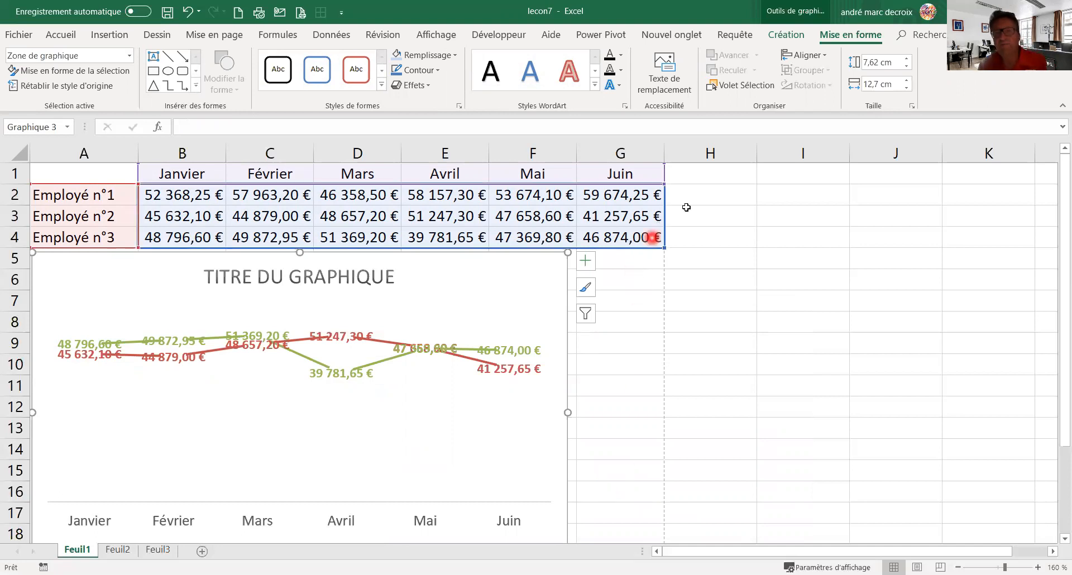
Insert a line sparkline in H2 from data range B2:G2 and fill it down to H4 for the other employees
click(714, 169)
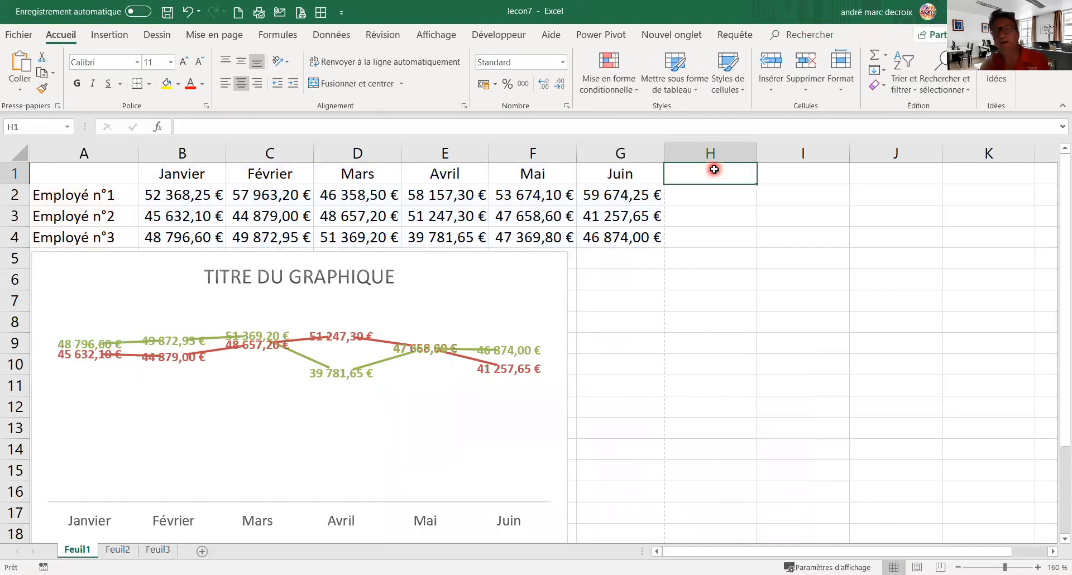
click(710, 197)
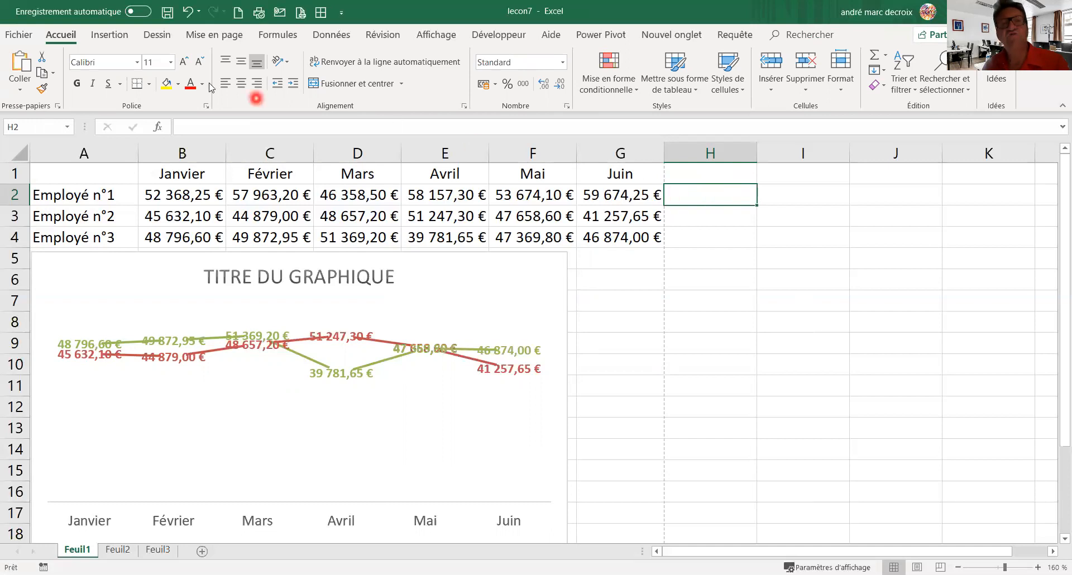
click(121, 41)
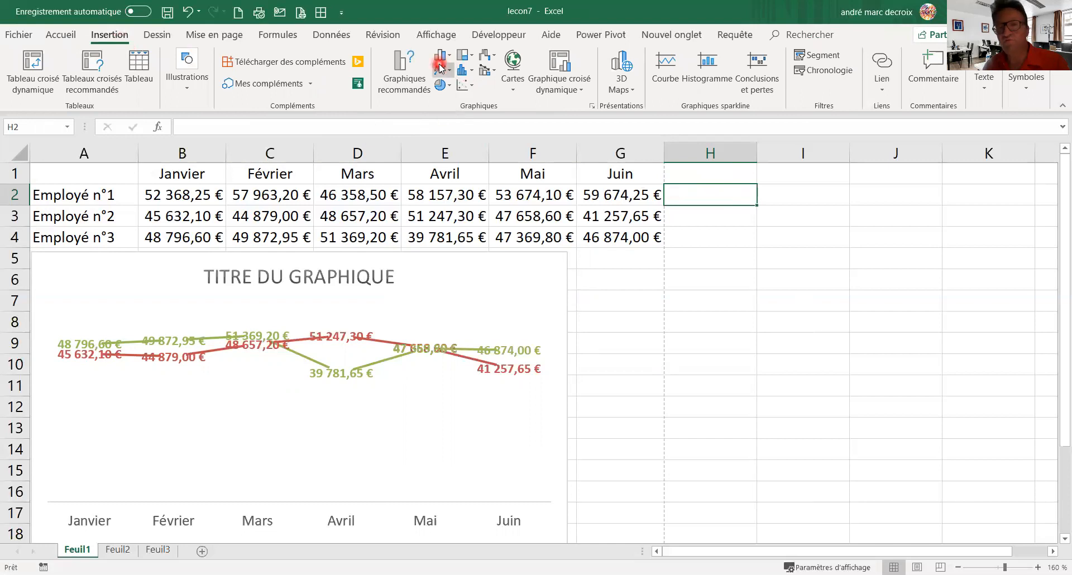
click(660, 90)
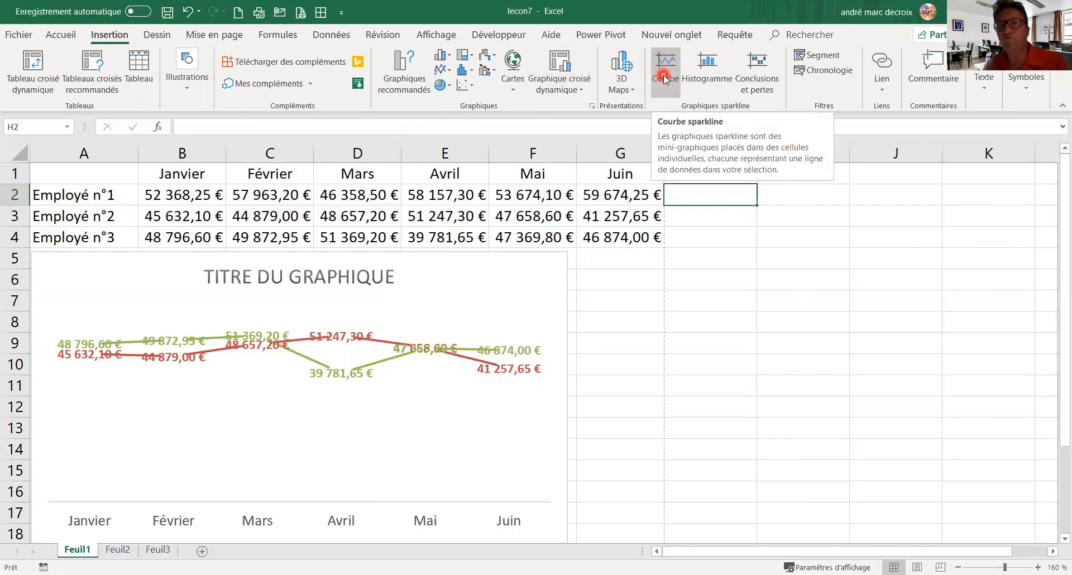
click(665, 82)
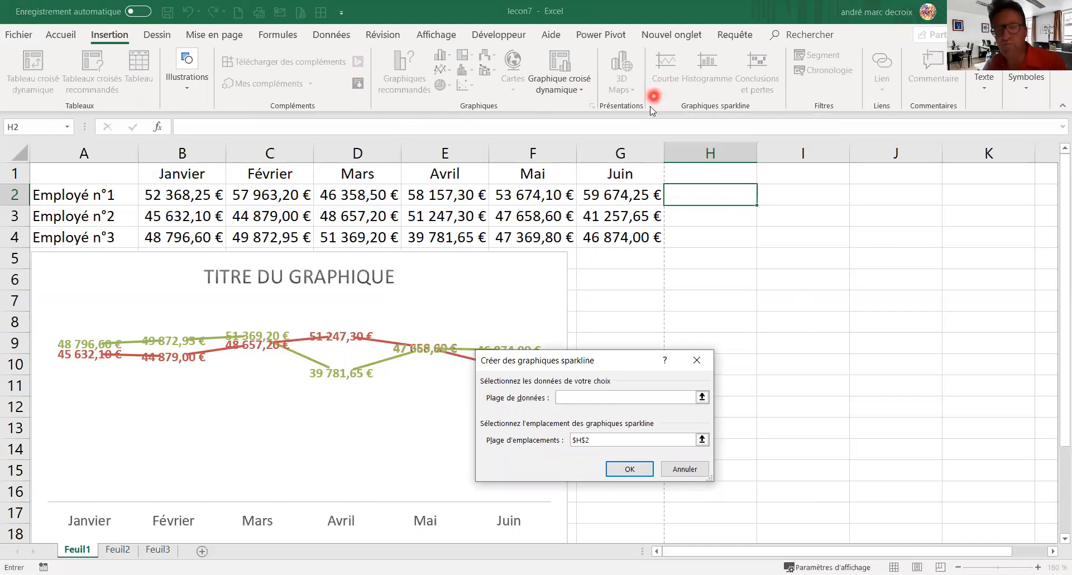
click(571, 404)
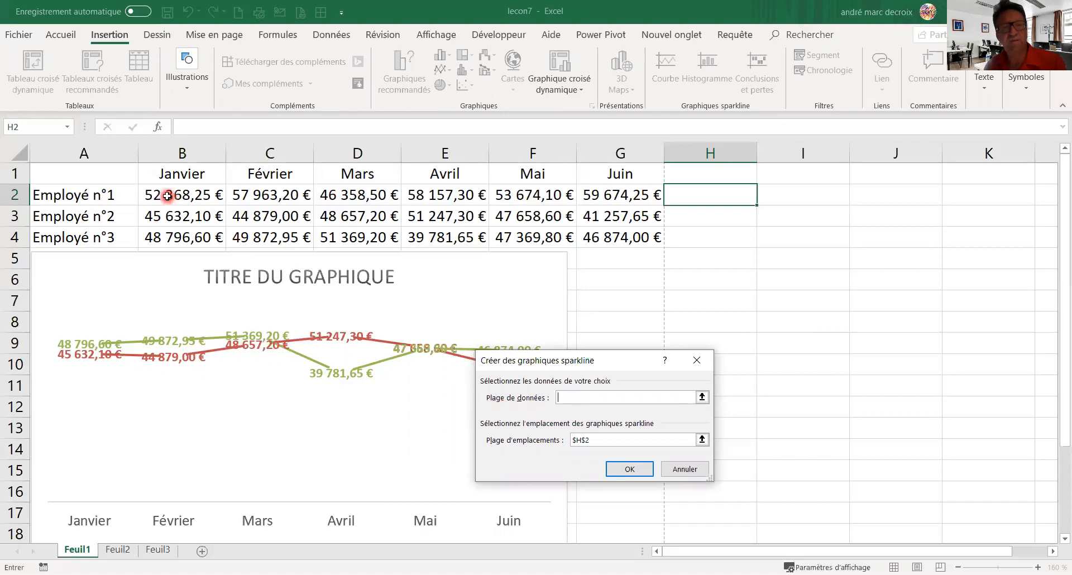
drag(167, 196, 311, 194)
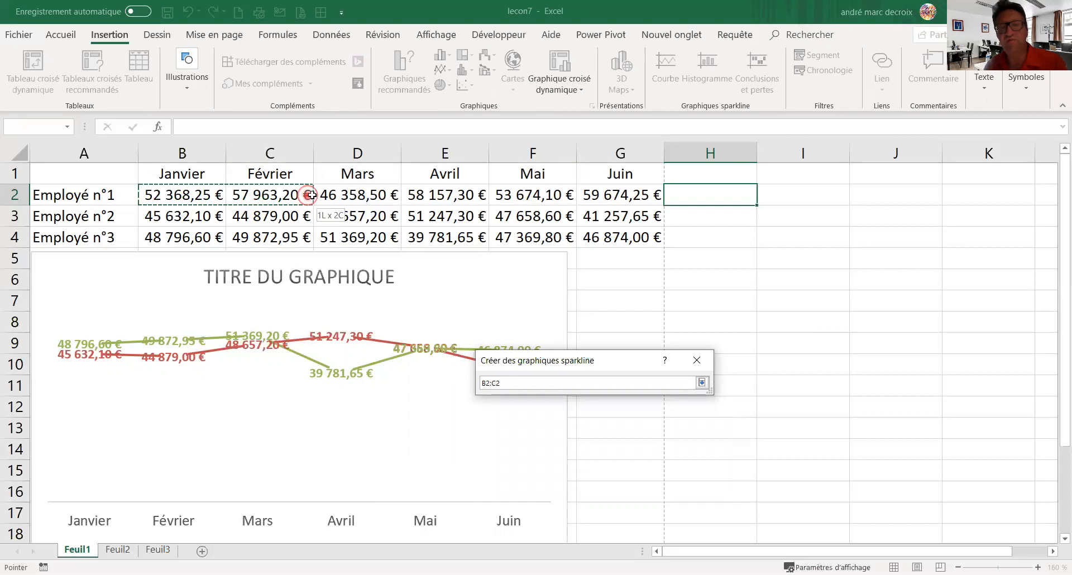
drag(311, 194, 620, 195)
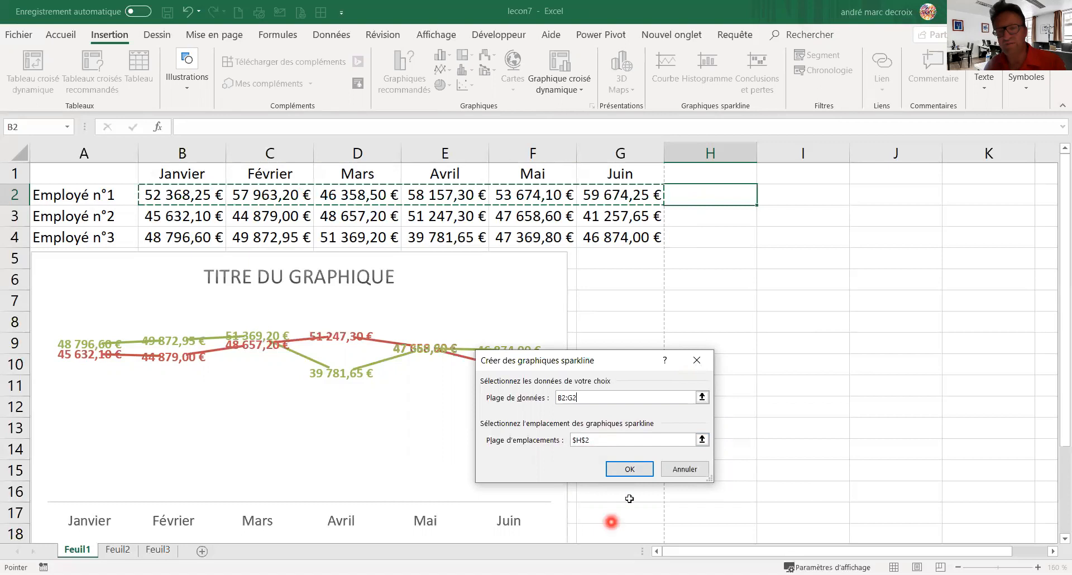
click(629, 469)
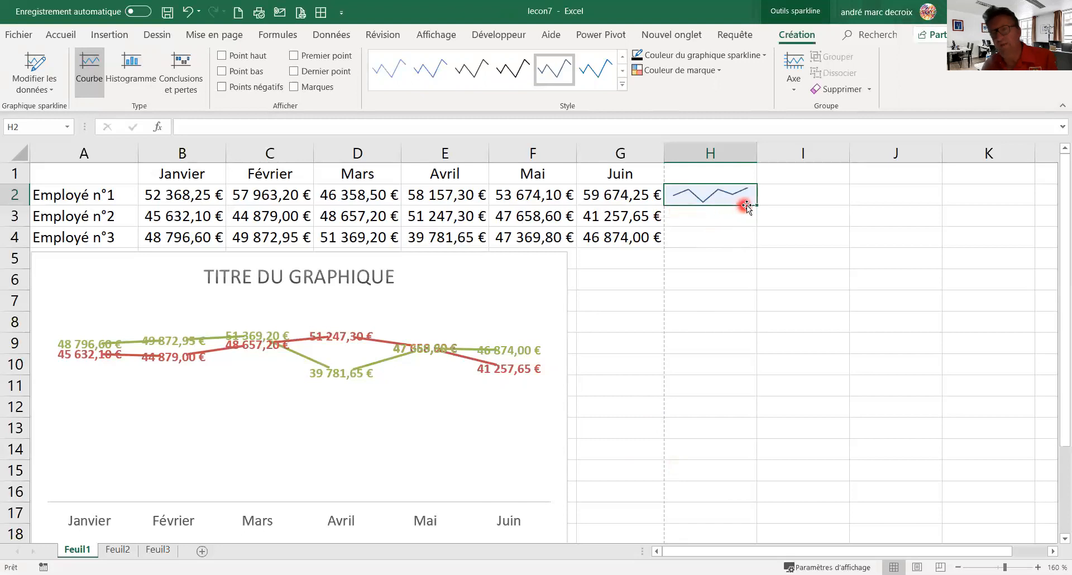
drag(755, 206, 759, 245)
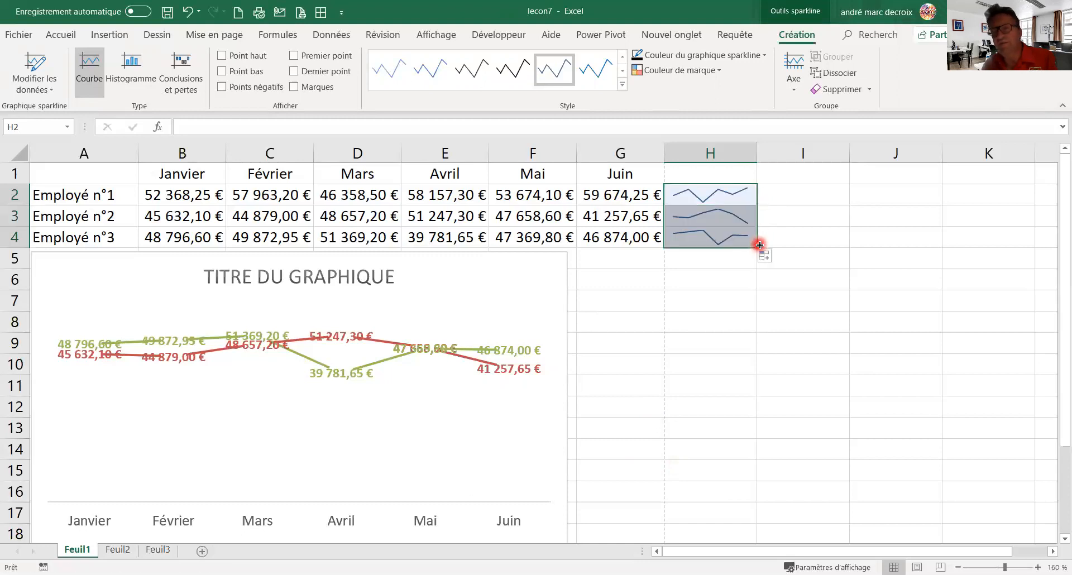
Insert a column sparkline in I2 from data range B2:G2
click(793, 193)
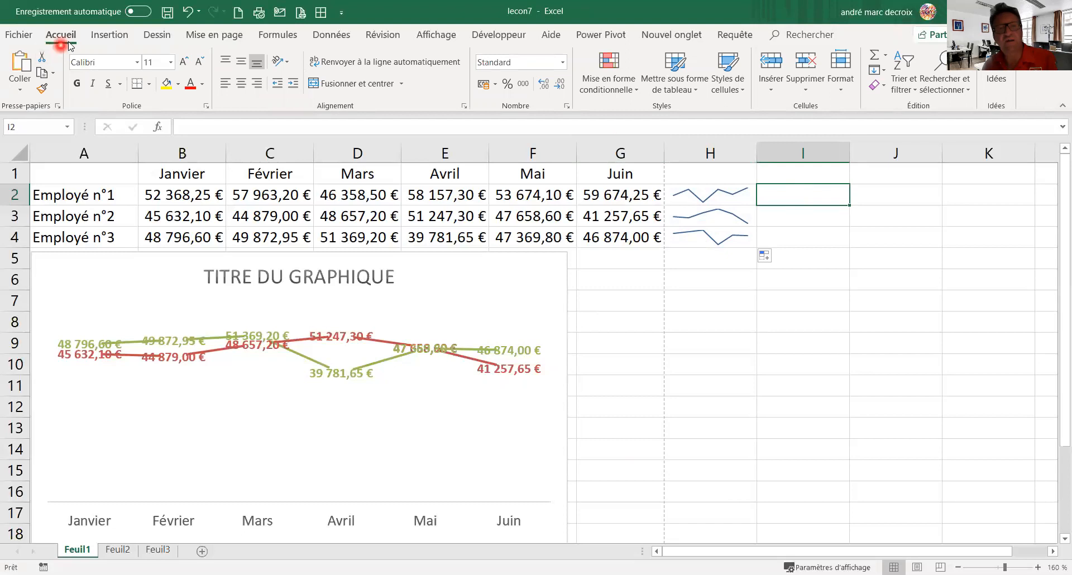
click(110, 34)
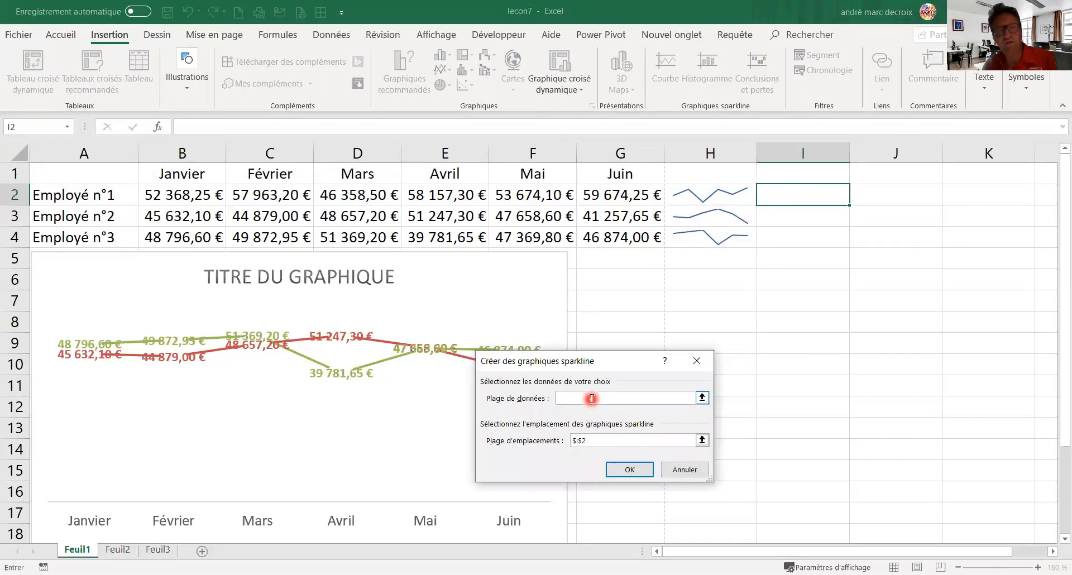
click(147, 194)
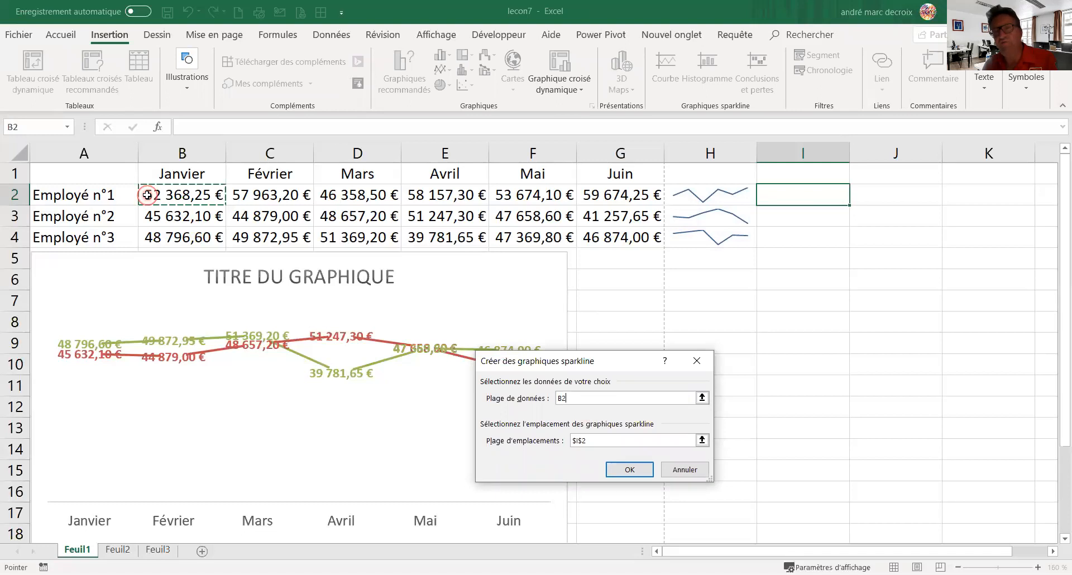
drag(147, 195, 625, 195)
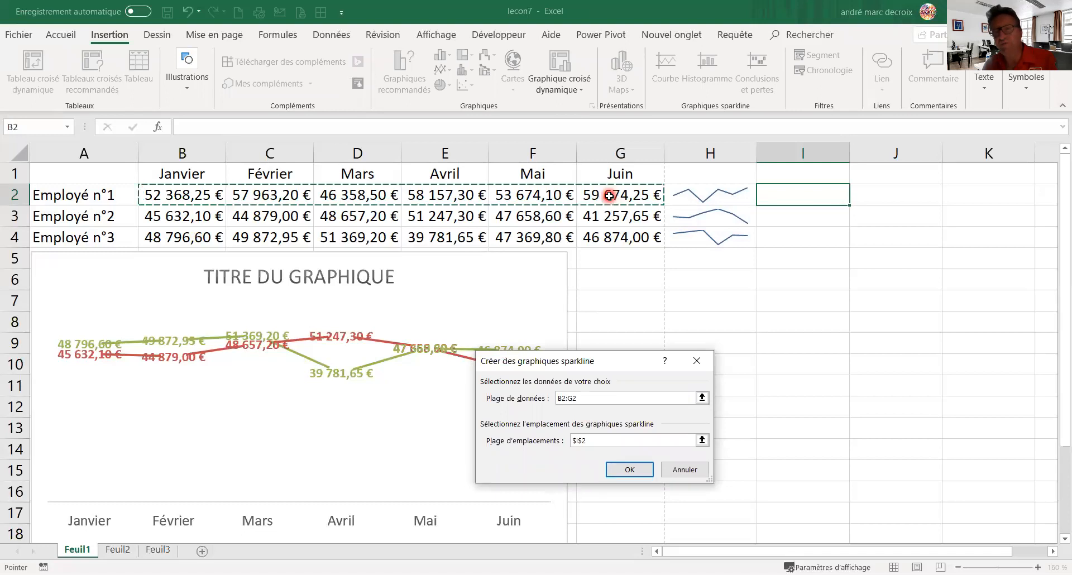
click(642, 472)
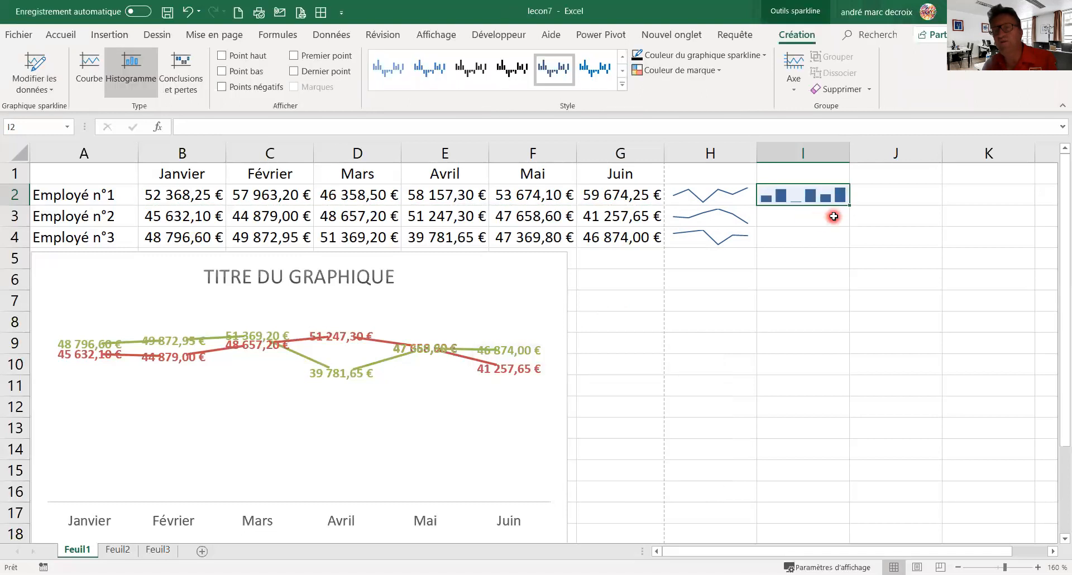
Apply the light orange style to the column sparkline in I2 and fill it down to I4
click(831, 197)
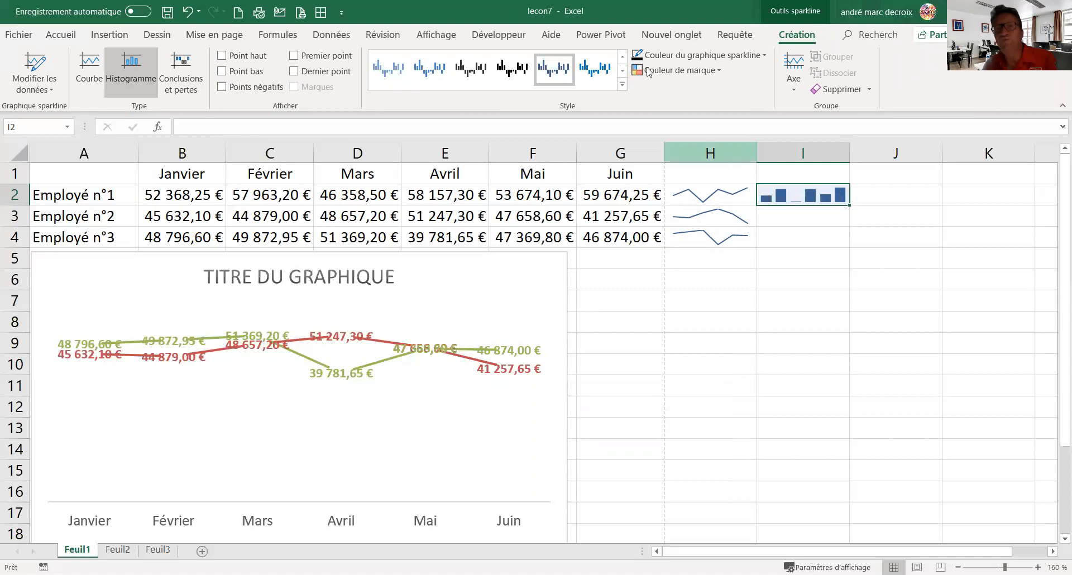
click(619, 85)
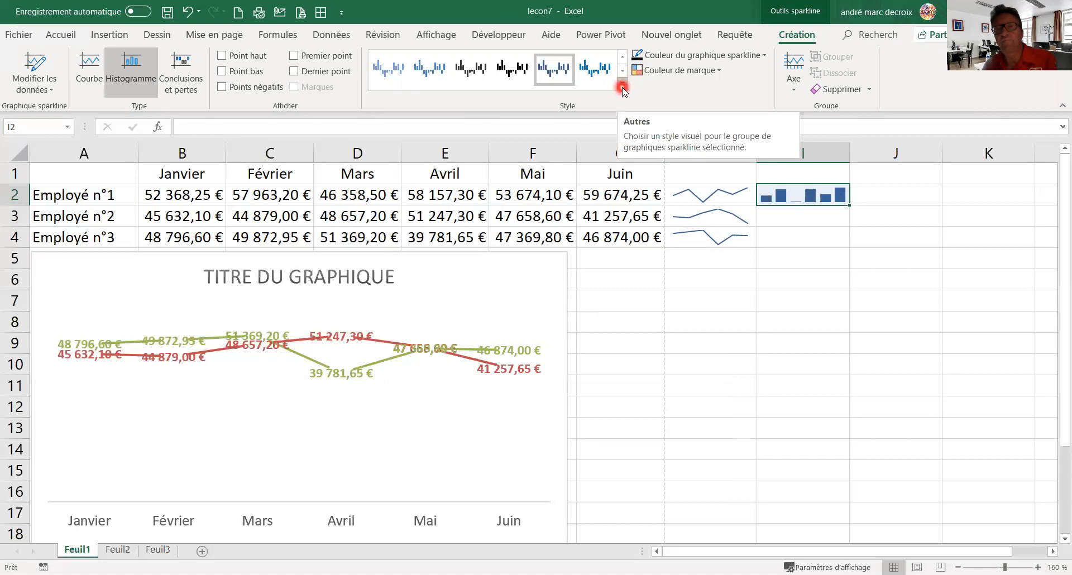
click(622, 90)
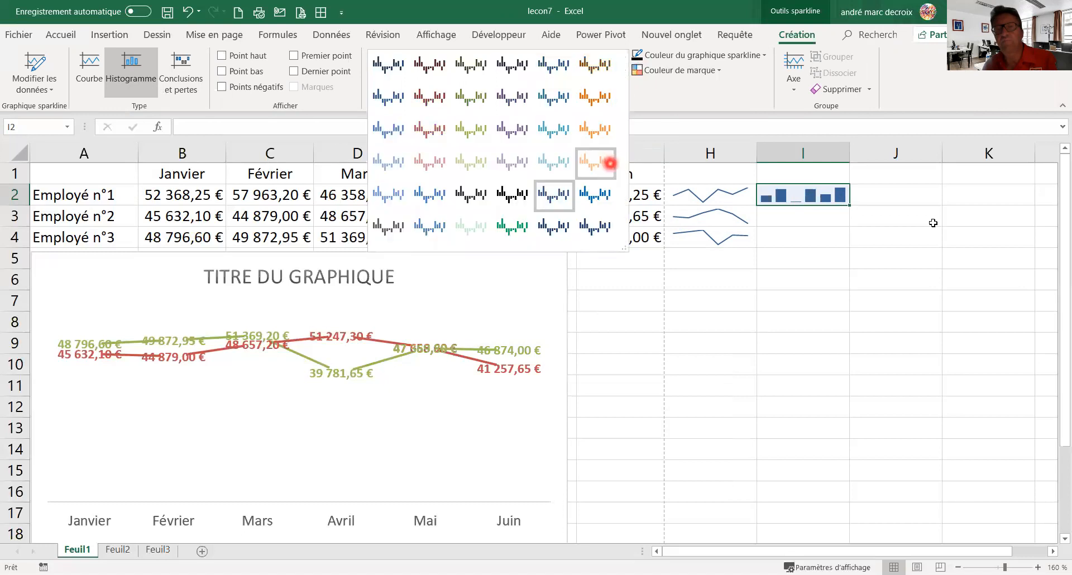
click(610, 165)
click(933, 220)
click(845, 203)
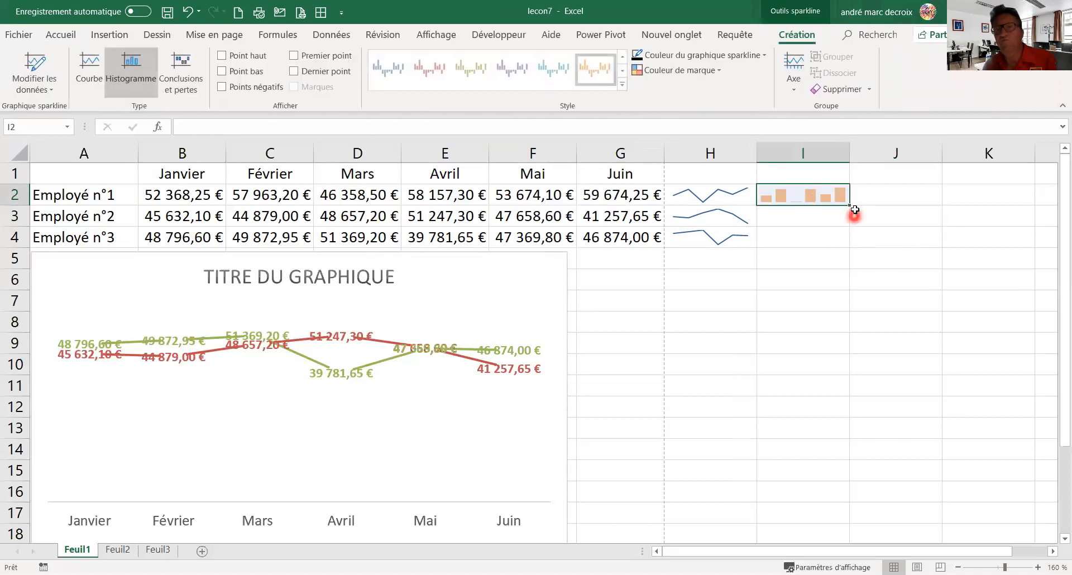
drag(850, 207, 852, 243)
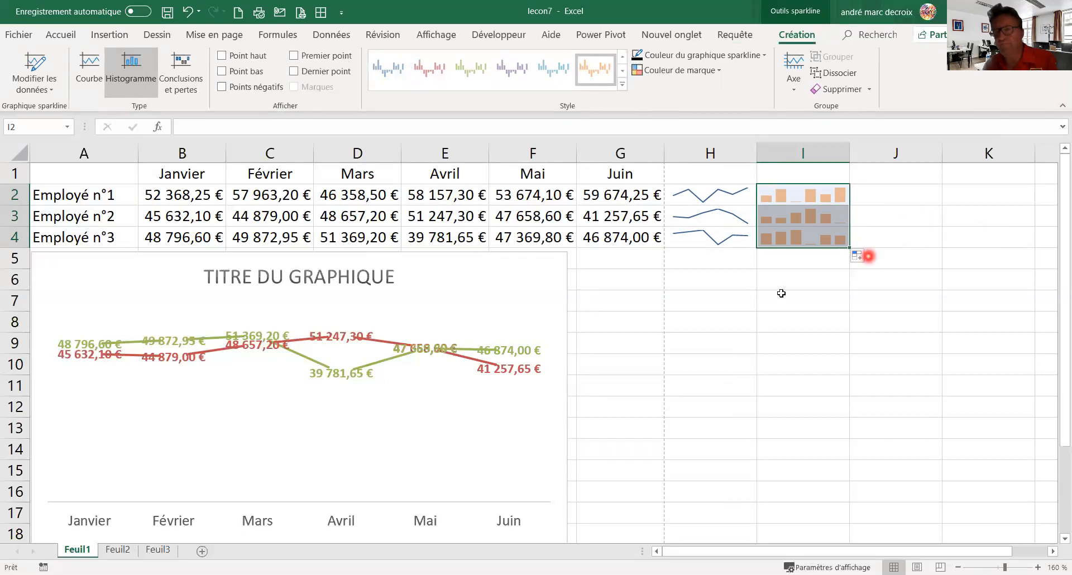
click(748, 305)
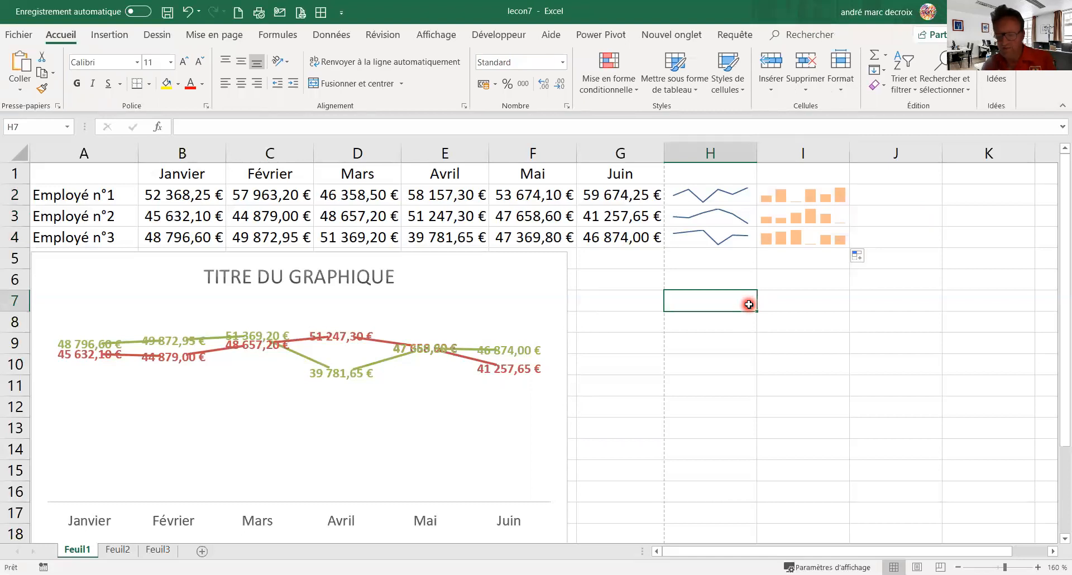